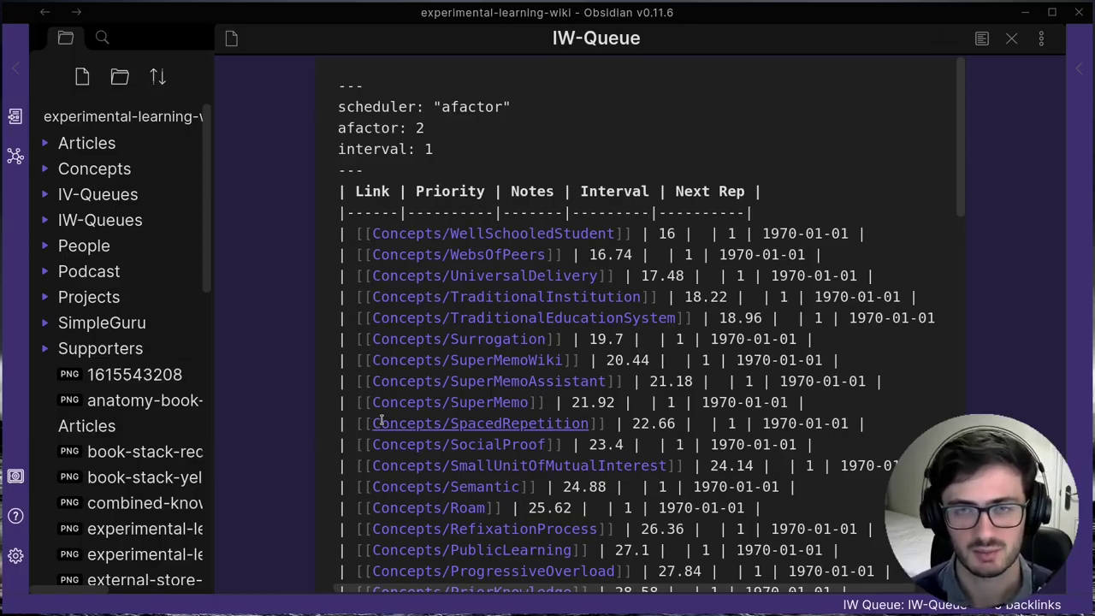
Check the default queue file name in the Incremental Writing plugin settings.
key("ctrl+comma")
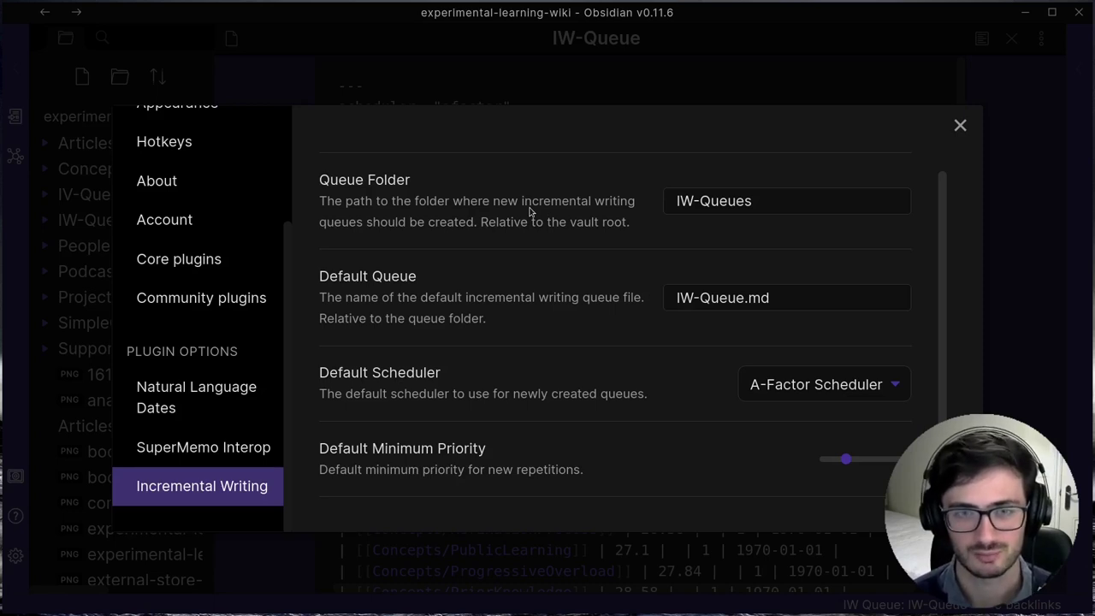
left_click_drag(787, 299, 660, 296)
left_click(609, 277)
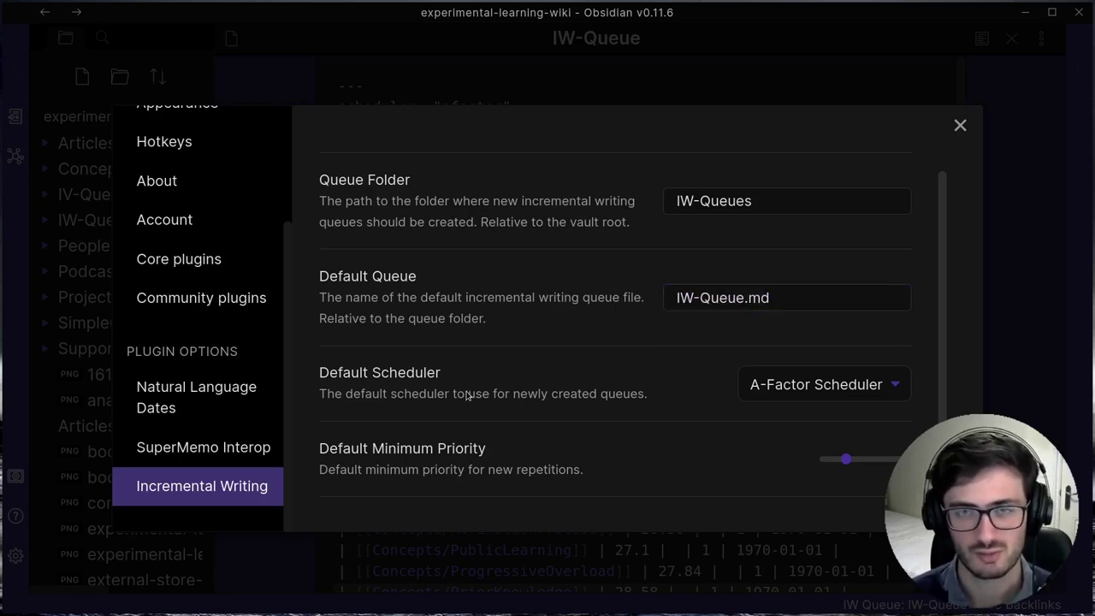
key("Escape")
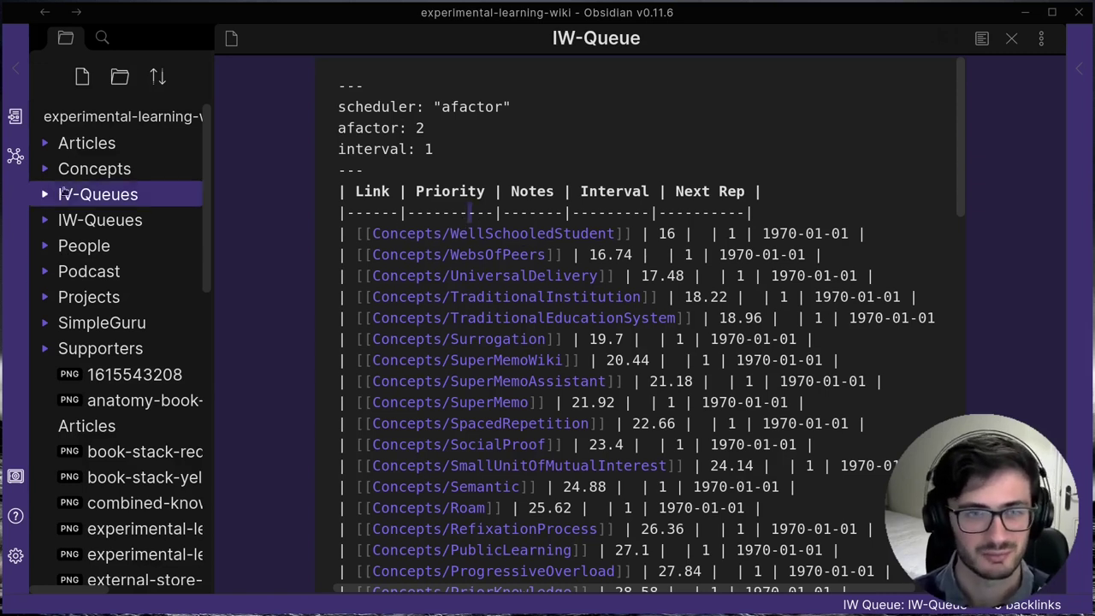
Bulk-add the Concepts folder's notes to the testing queue, then open testing from IW-Queues.
right_click(82, 171)
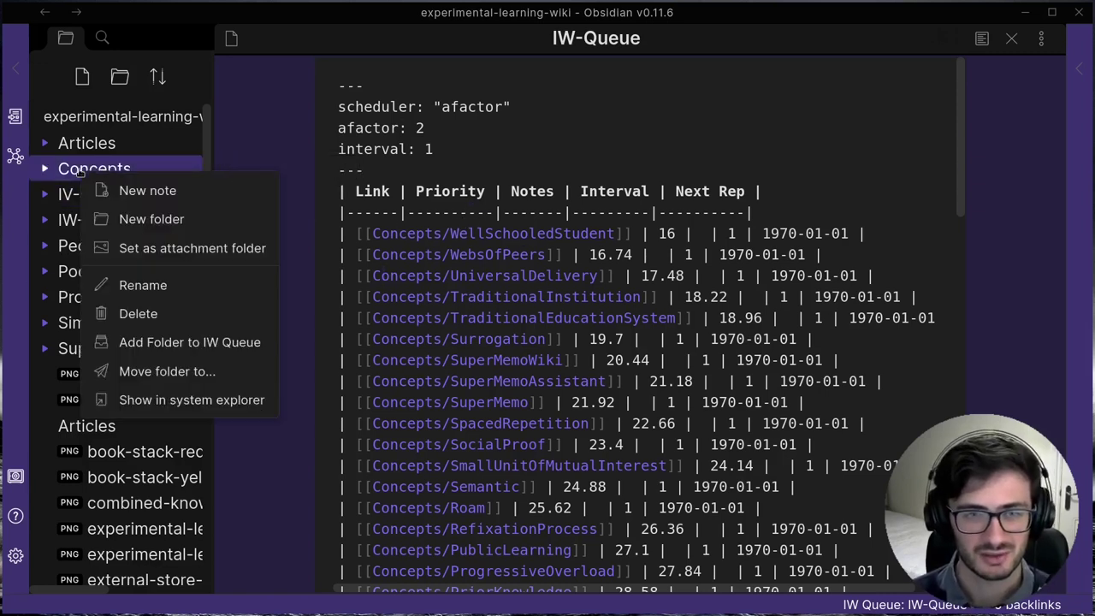
left_click(215, 345)
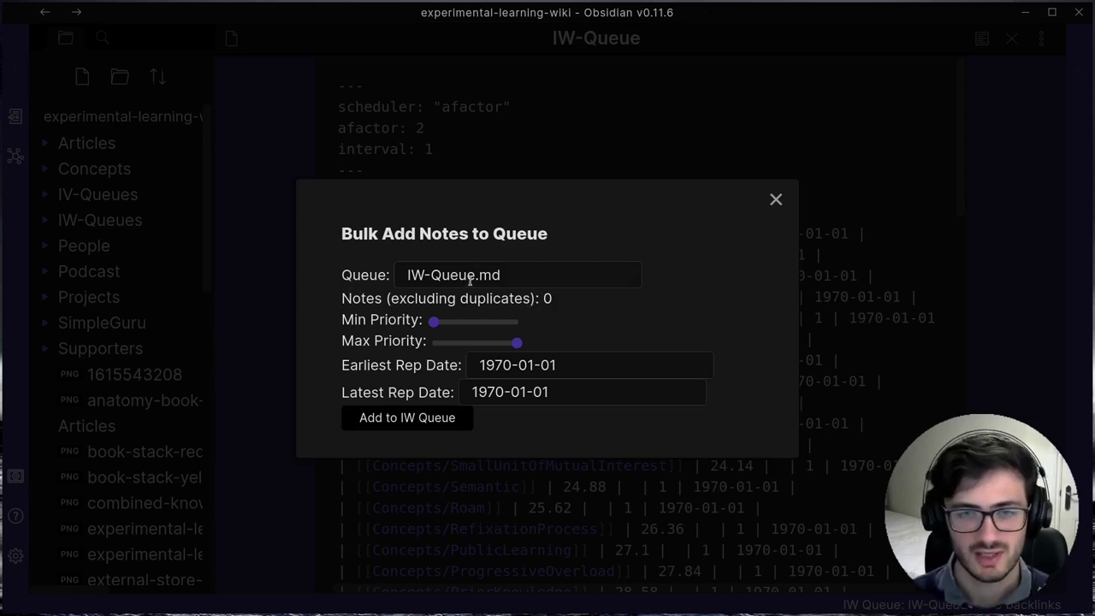
left_click_drag(475, 275, 369, 270)
key("Return")
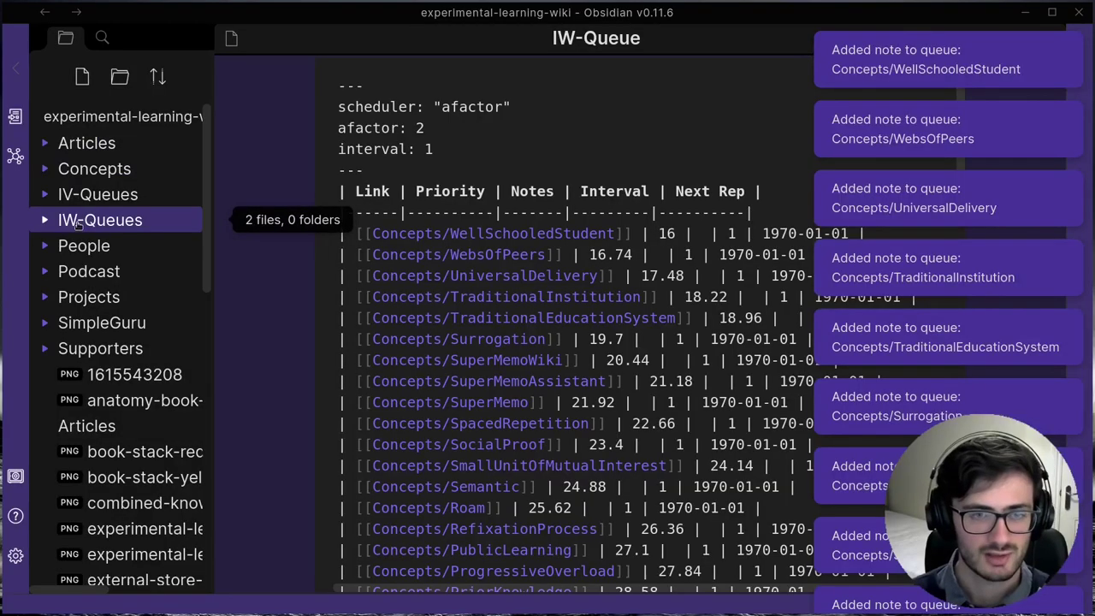
left_click(86, 220)
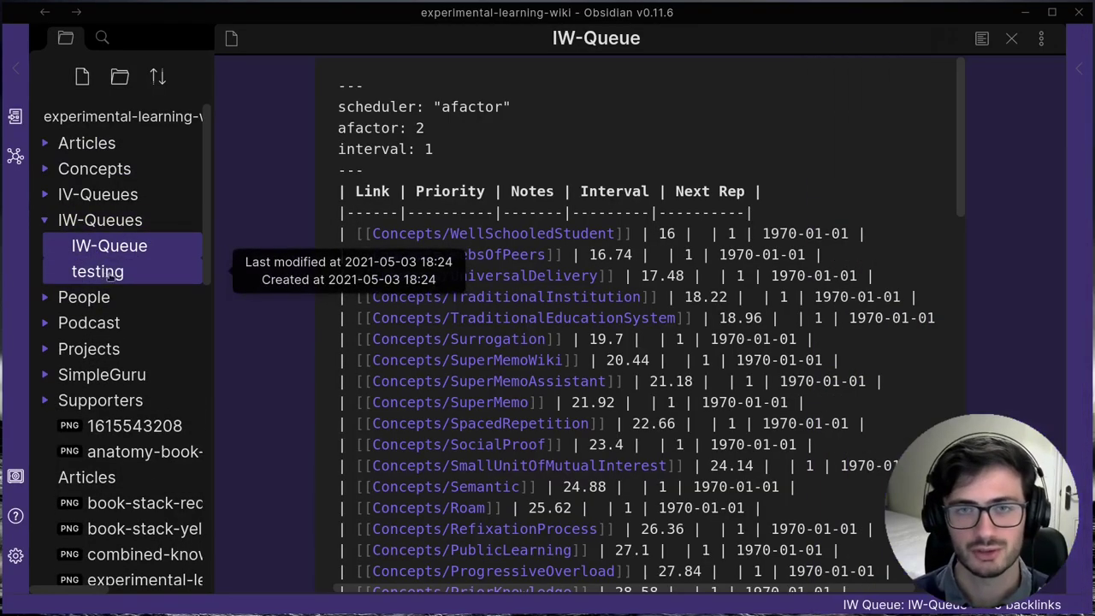
left_click(107, 274)
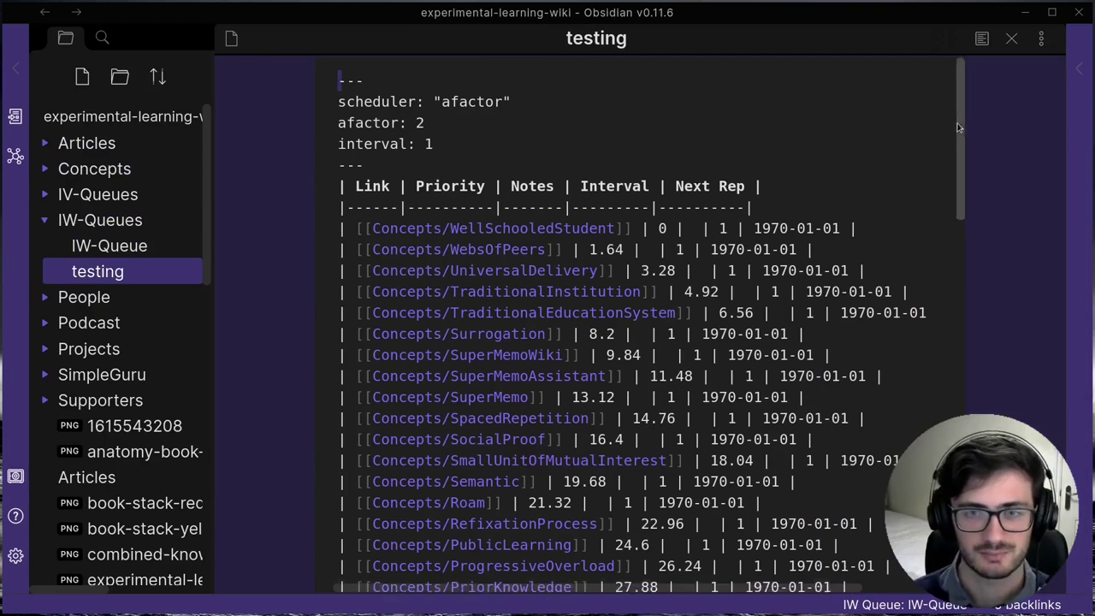
Load testing.md with 'Incremental Writing: Load a queue' and go back to the IW-Queue note.
key("ctrl+p")
type("incrmen")
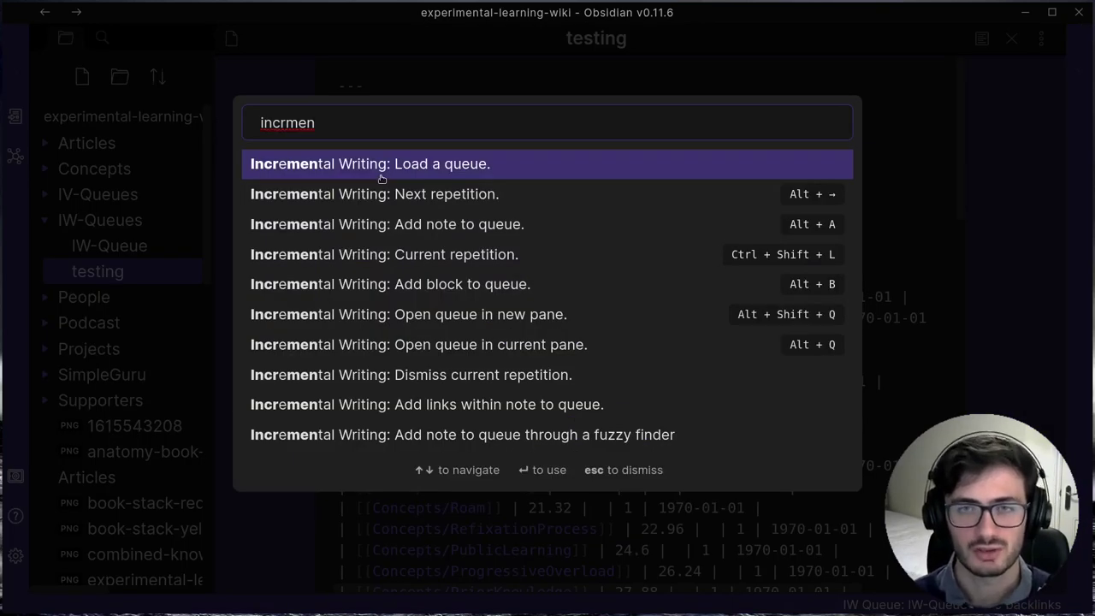
left_click(439, 171)
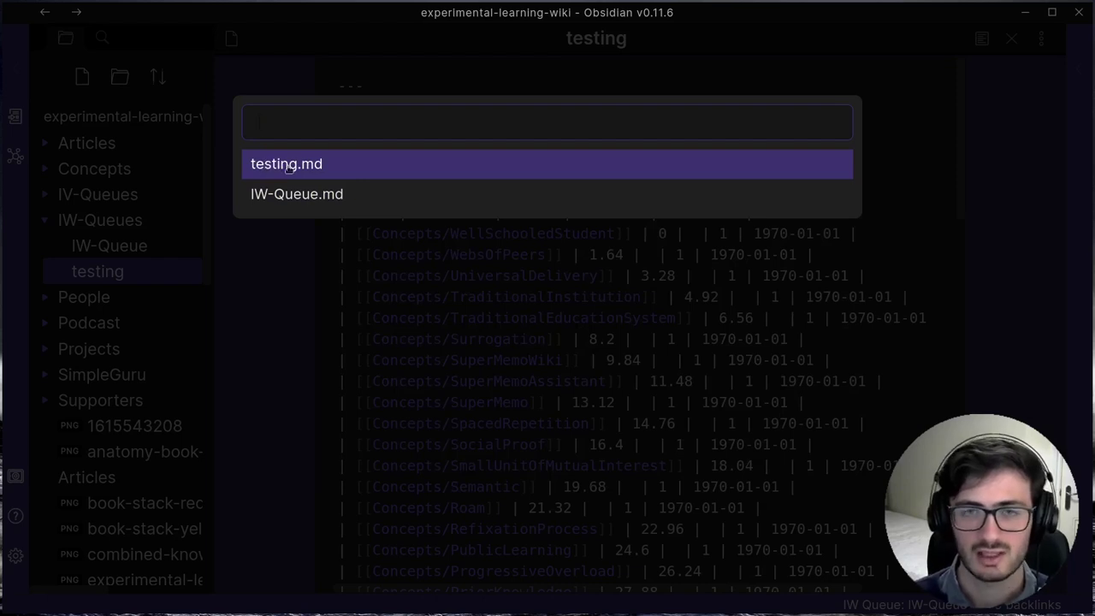
left_click(324, 169)
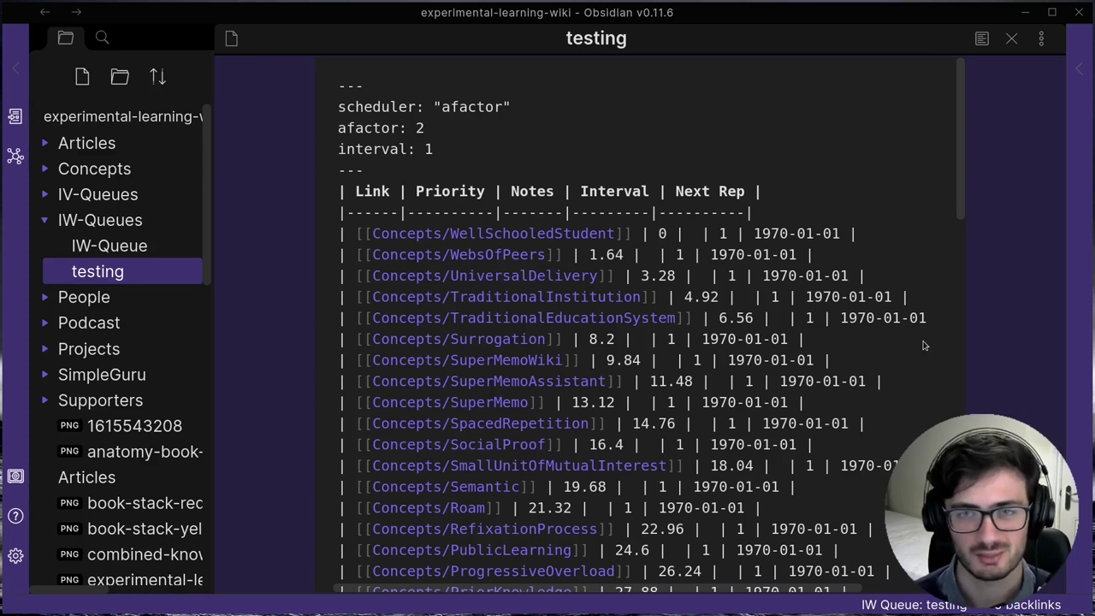
key("ctrl+alt+Left")
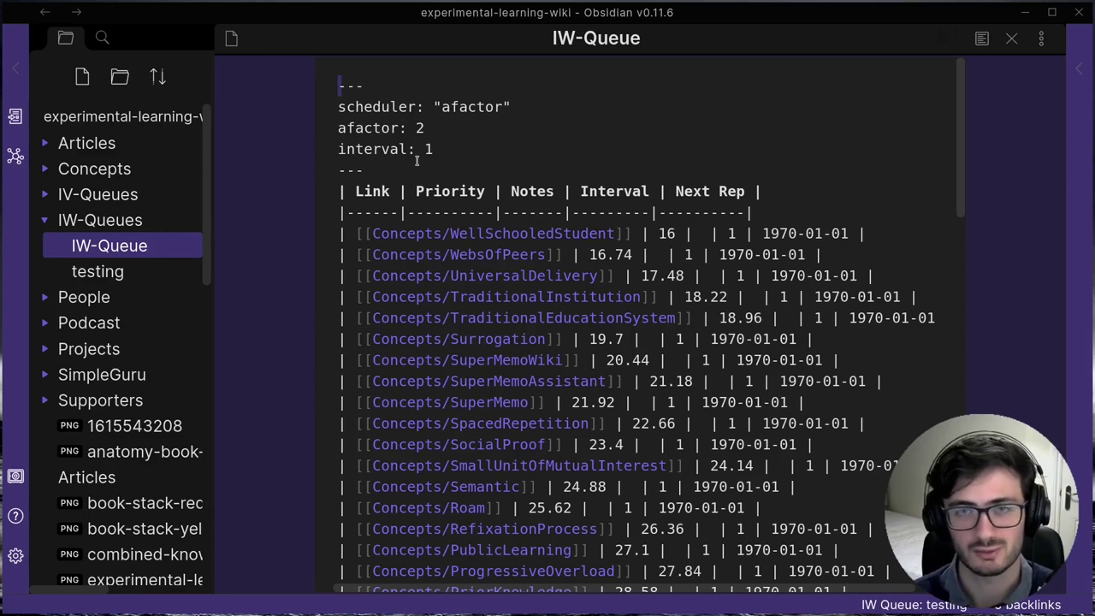
left_click(486, 129)
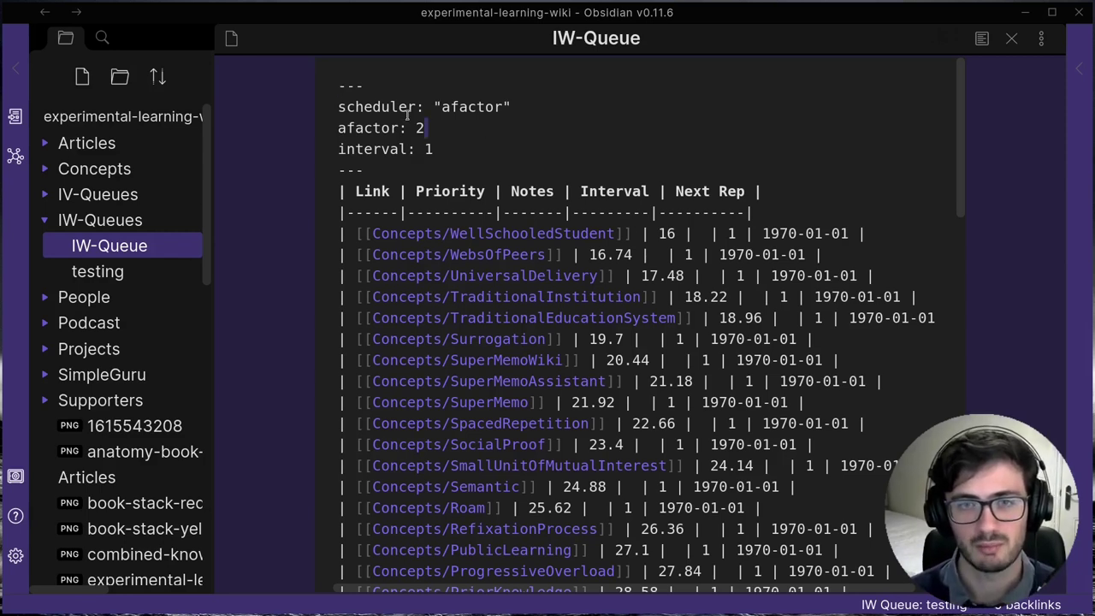
left_click_drag(338, 107, 524, 111)
left_click(490, 181)
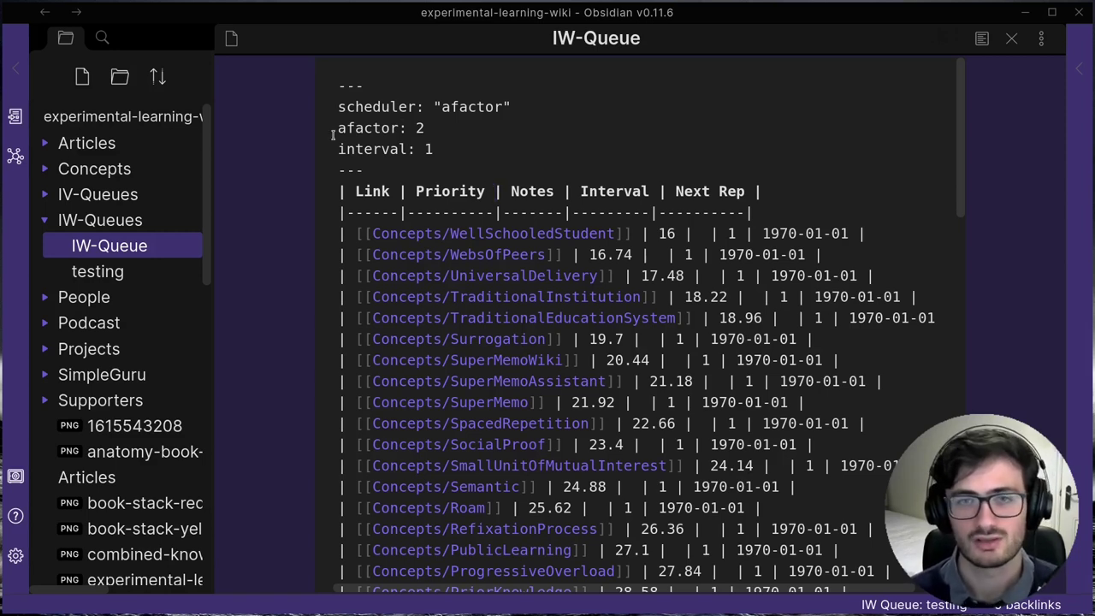
left_click(738, 232)
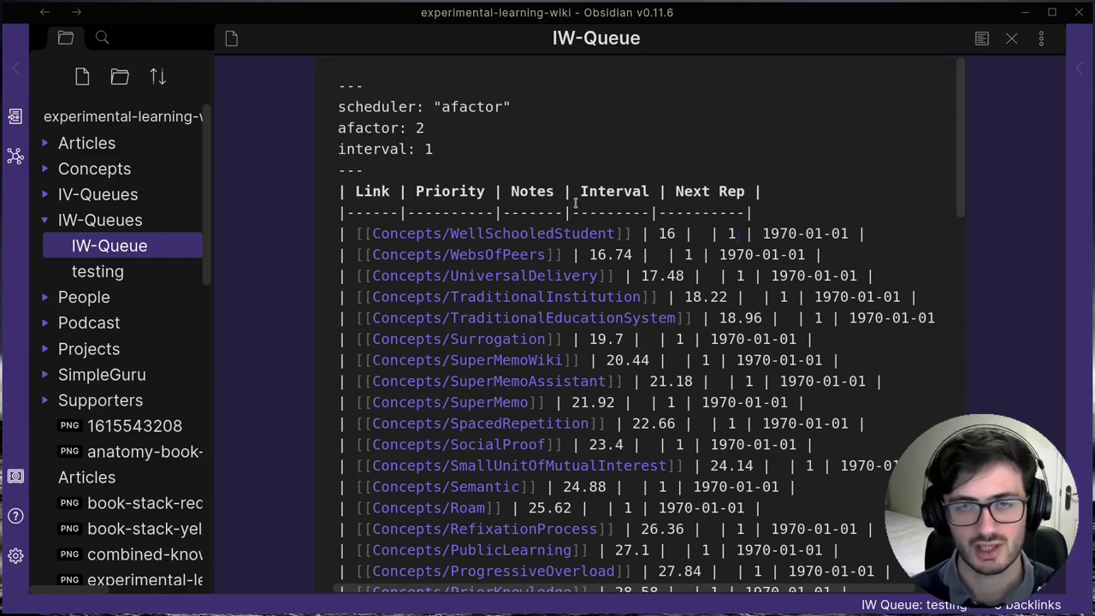
key("ctrl+e")
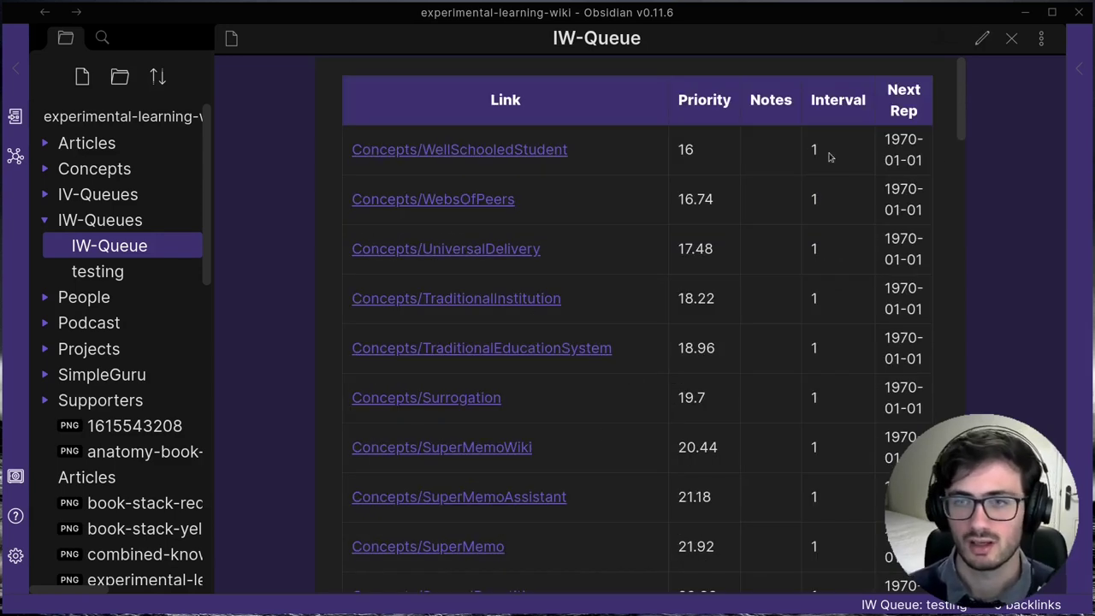
left_click_drag(918, 111, 901, 152)
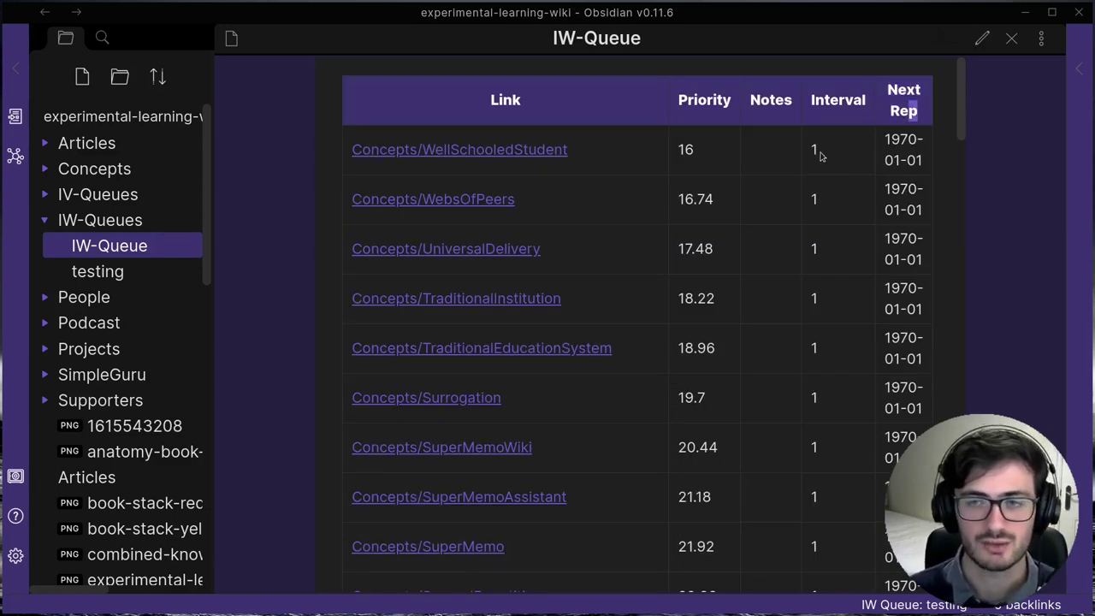
left_click_drag(823, 156, 809, 151)
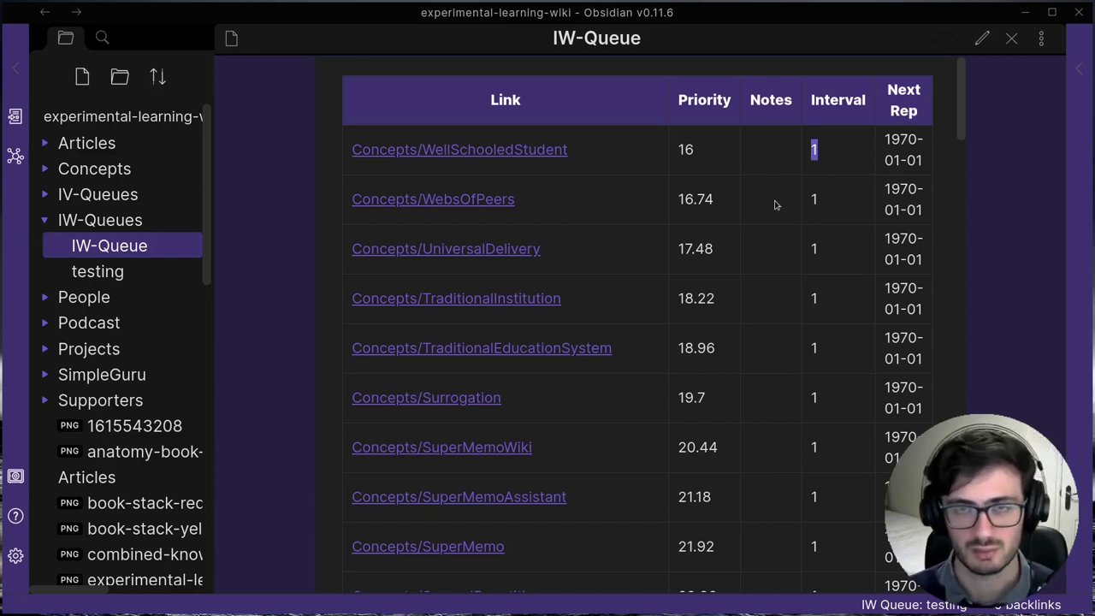
left_click(719, 205)
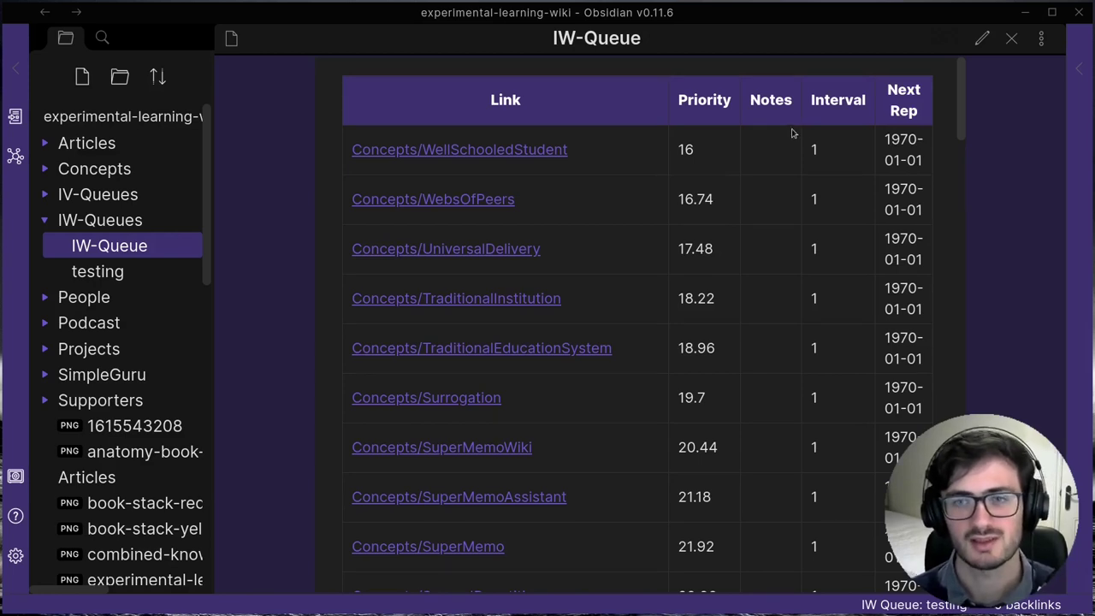
key("ctrl+e")
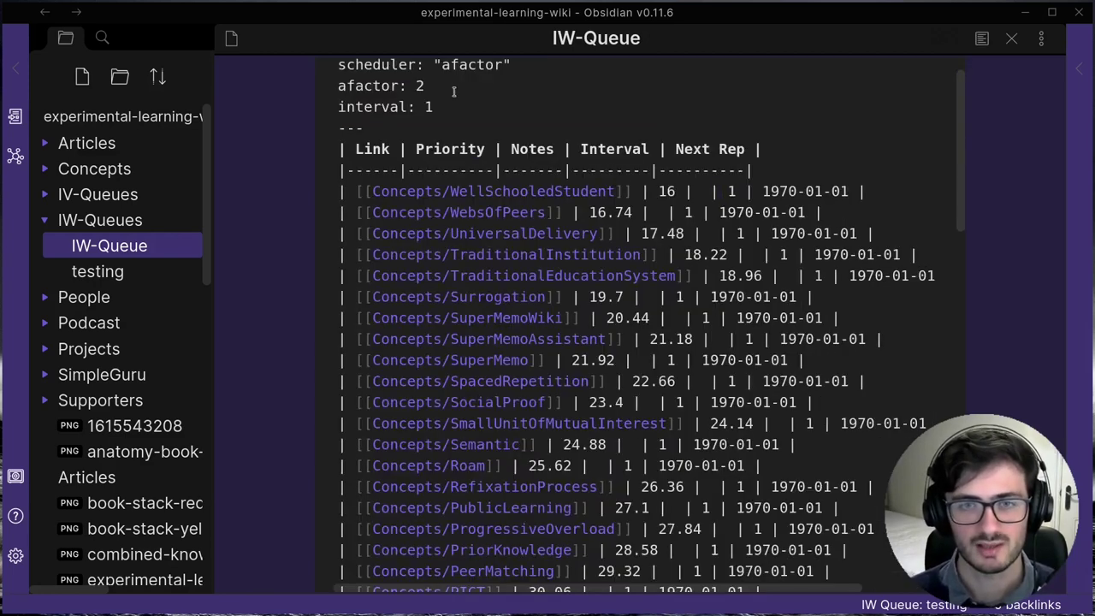
double_click(414, 86)
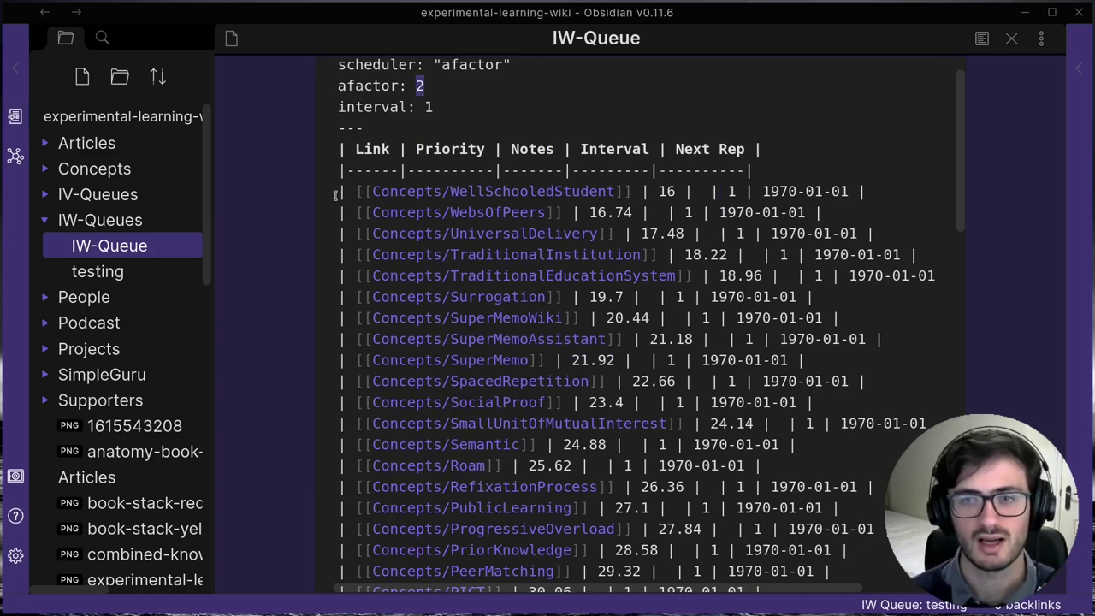
left_click(765, 188)
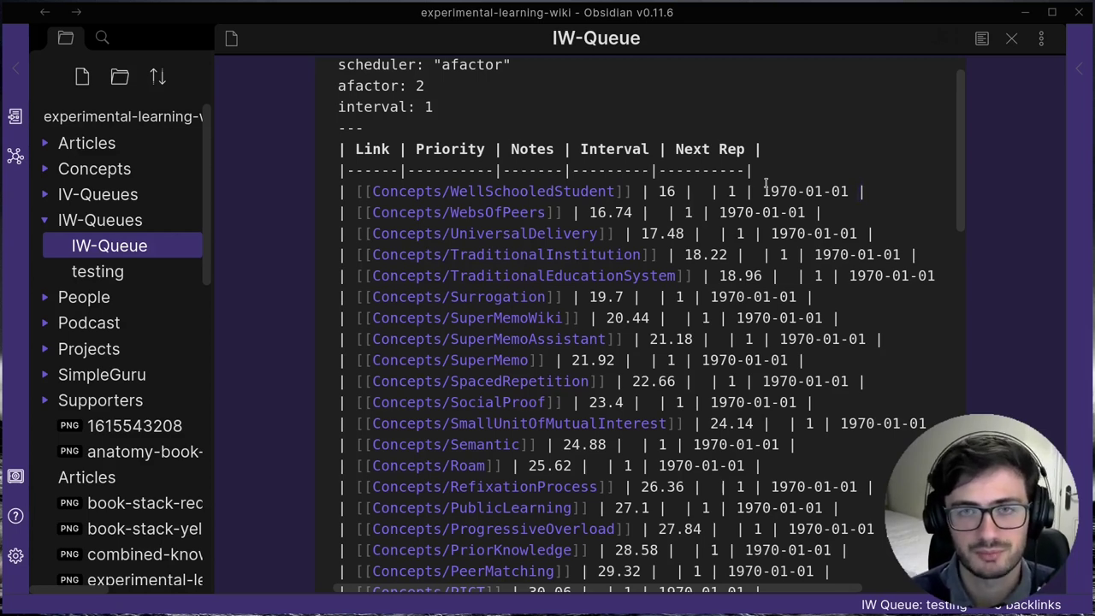
scroll(638, 150, "up", 1)
left_click(637, 150)
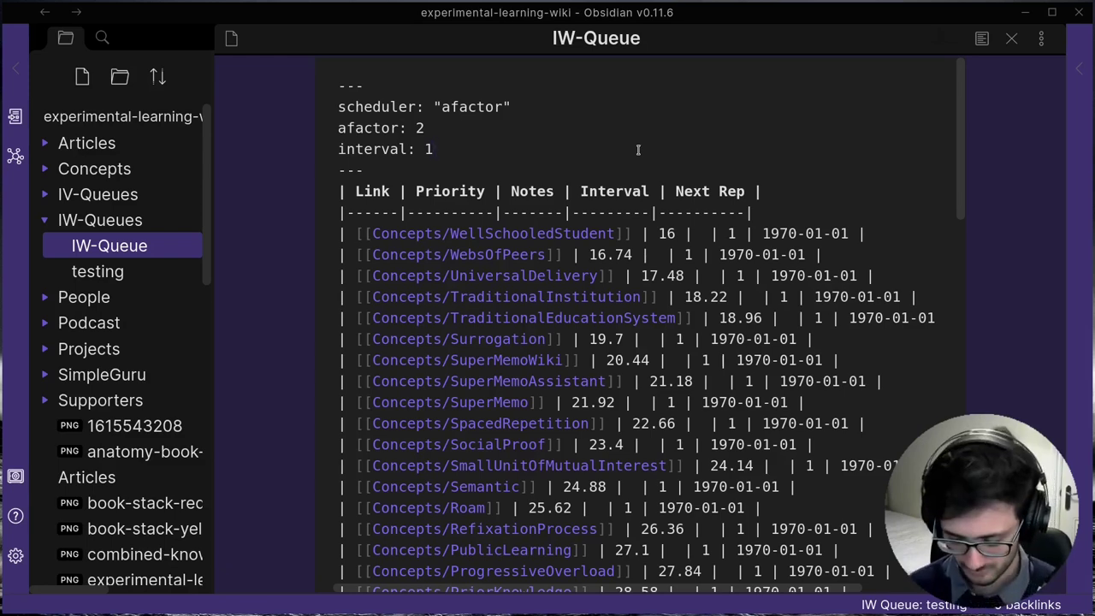
Set the Incremental Writing default scheduler to Simple Scheduler.
key("ctrl+comma")
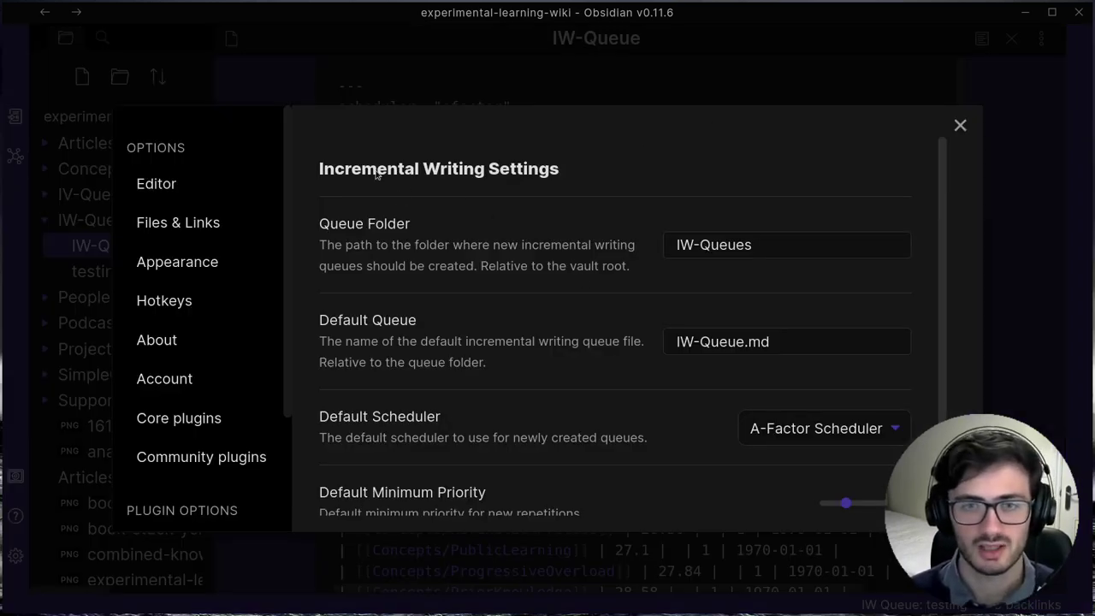
scroll(640, 247, "down", 3)
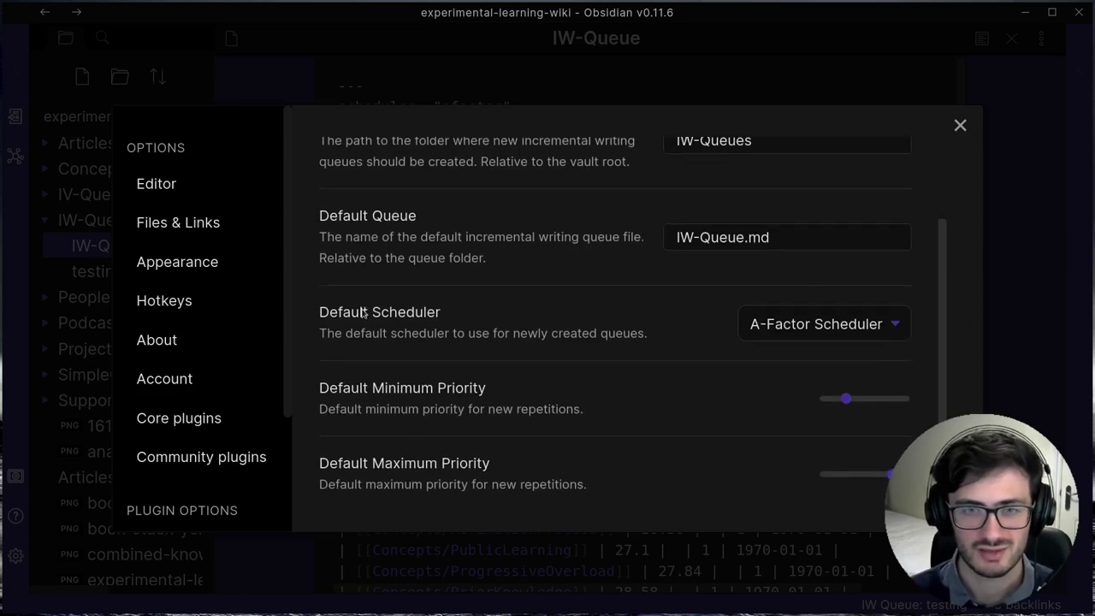
left_click(819, 328)
left_click(776, 370)
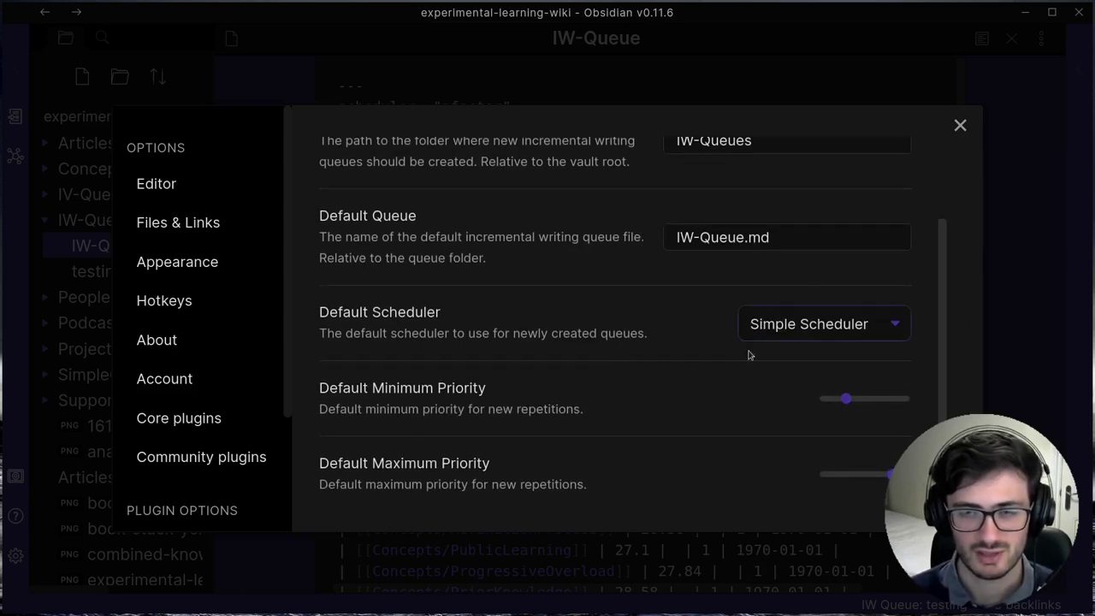
left_click(959, 126)
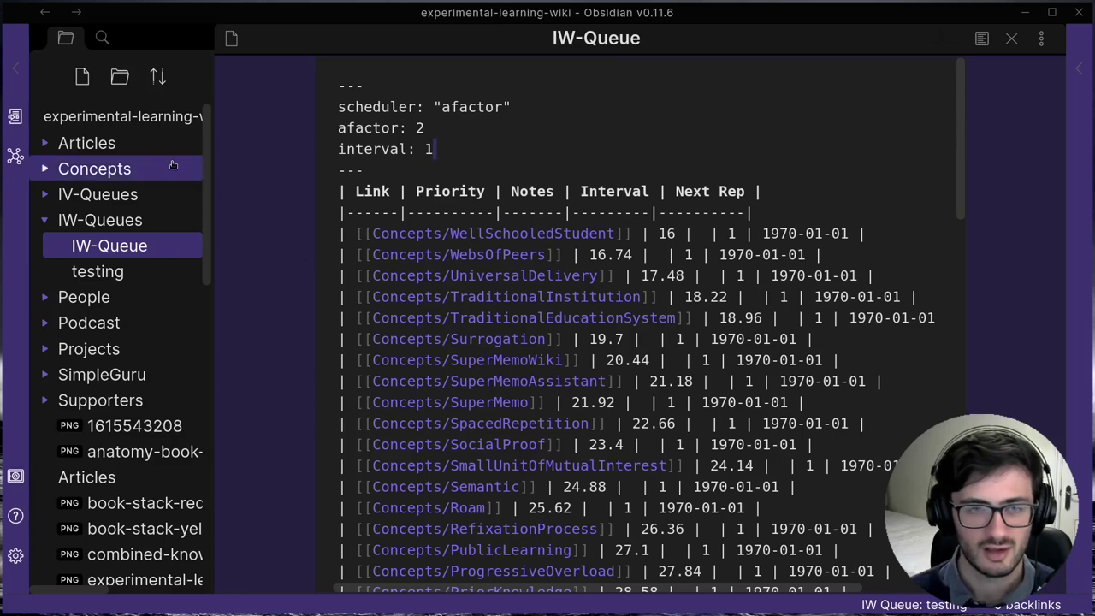
Bulk-add the Concepts folder's 61 notes to a new queue simple.md and open it.
right_click(77, 171)
left_click(183, 344)
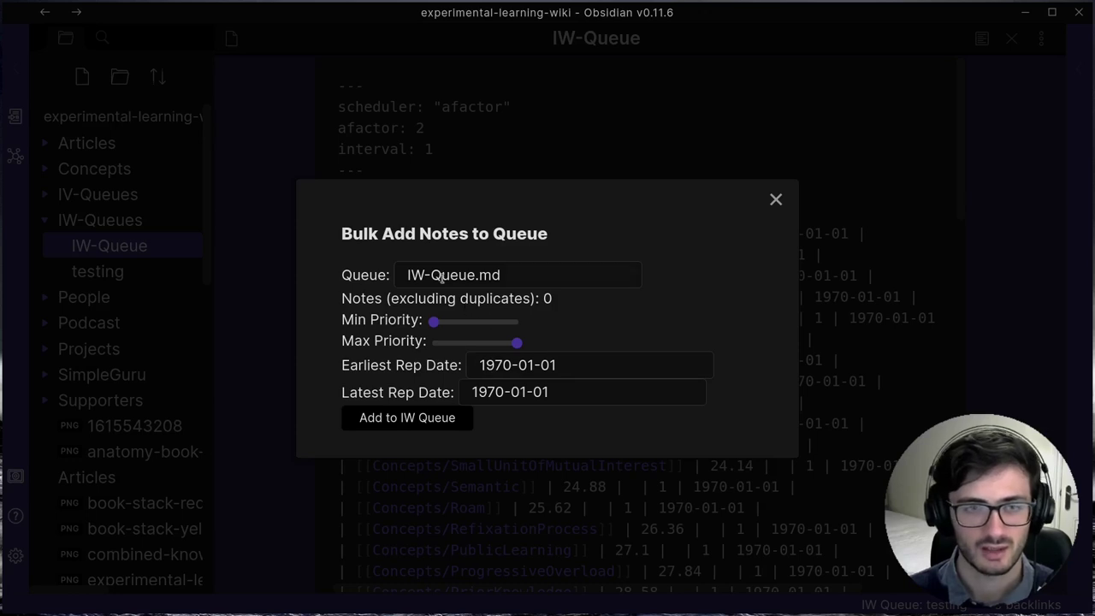
left_click_drag(484, 277, 332, 266)
type("simple.md")
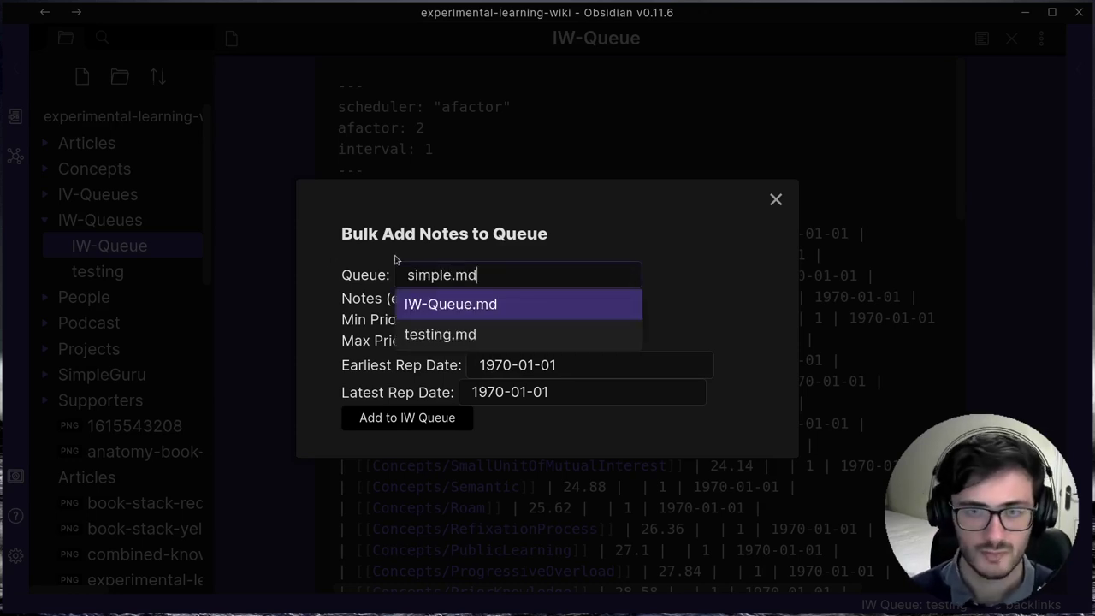
left_click(552, 241)
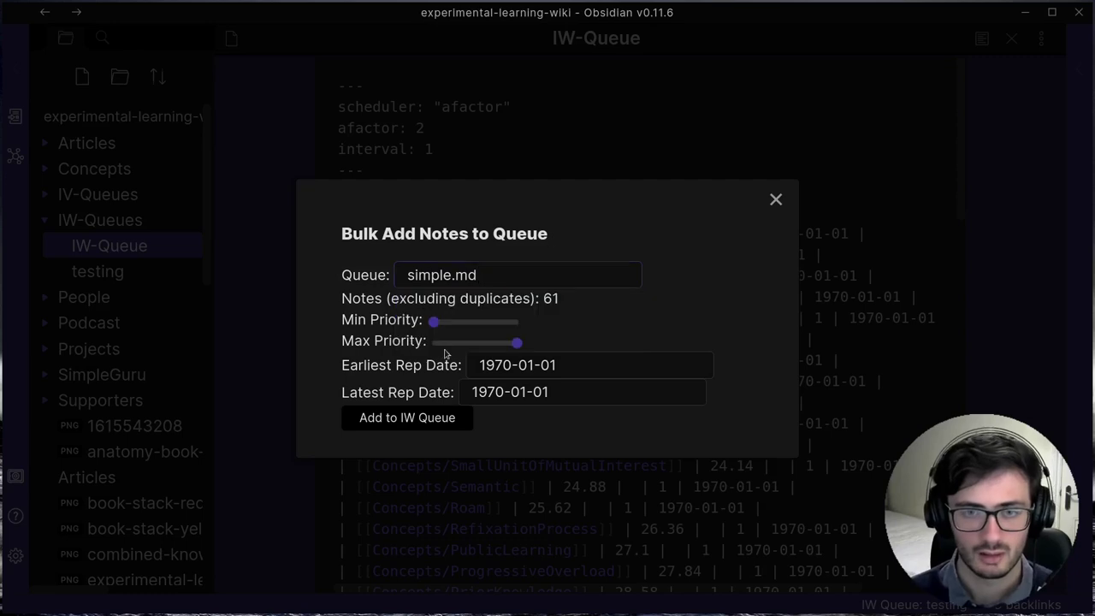
left_click(383, 421)
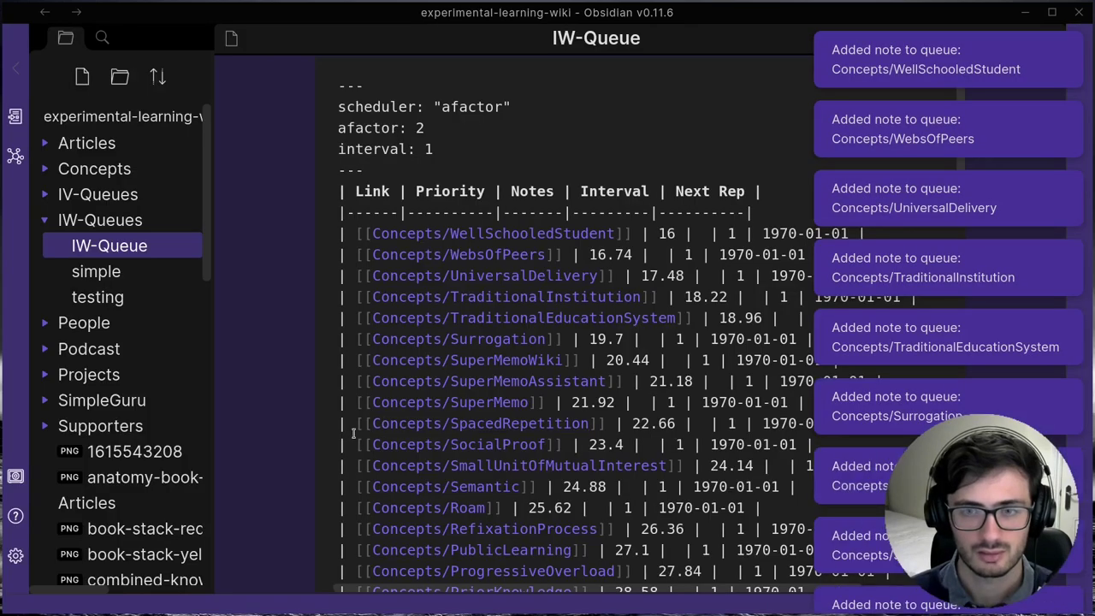
left_click(97, 276)
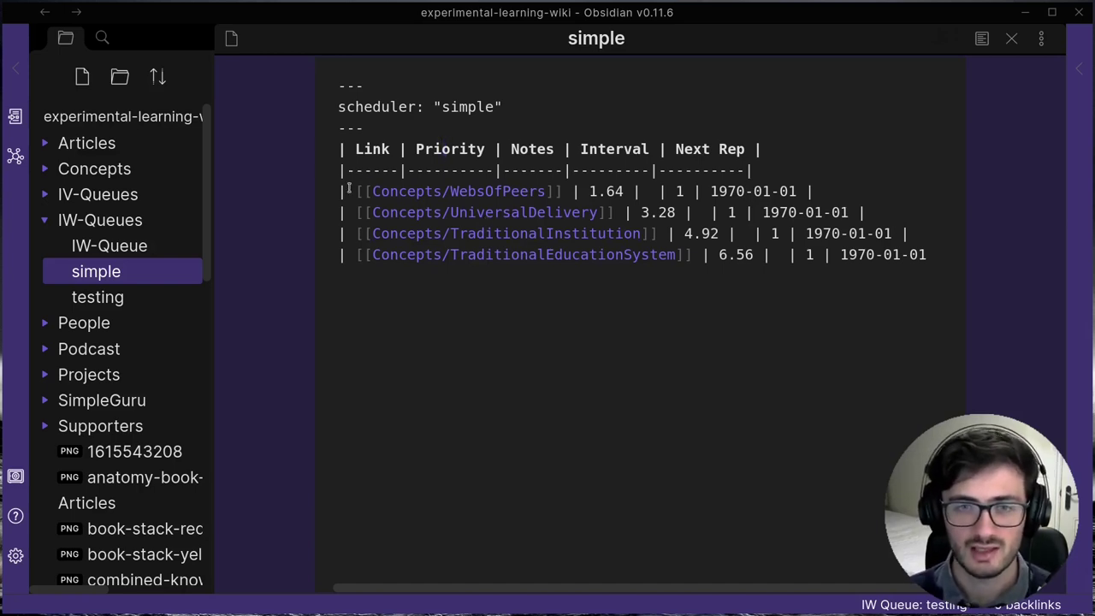
Move the WebsOfPeers row to the end of the simple queue table.
left_click_drag(346, 190, 831, 183)
left_click(809, 192)
key("BackSpace")
key("BackSpace")
key("ctrl+z")
key("ctrl+z")
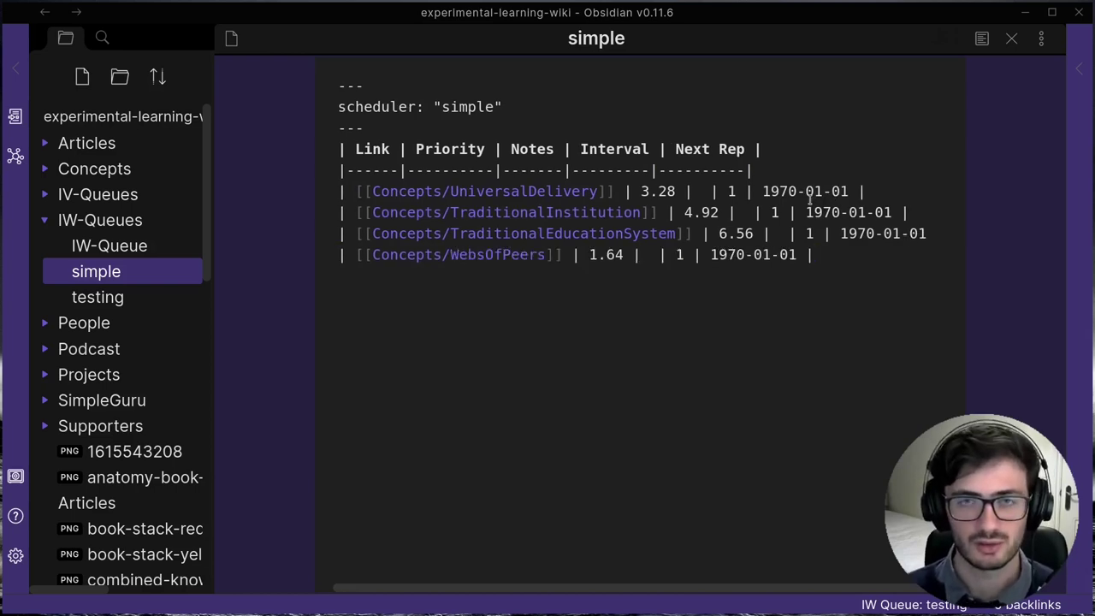
left_click_drag(398, 256, 639, 256)
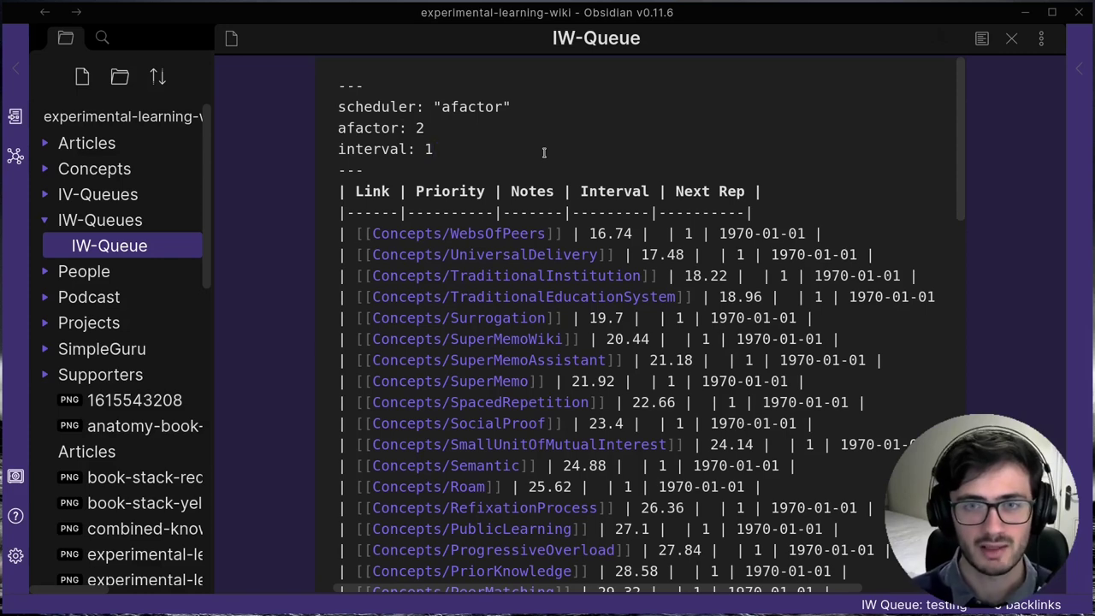
Load the IW-Queue queue and open its first repetition, the WebsOfPeers note.
key("ctrl+p")
type("load")
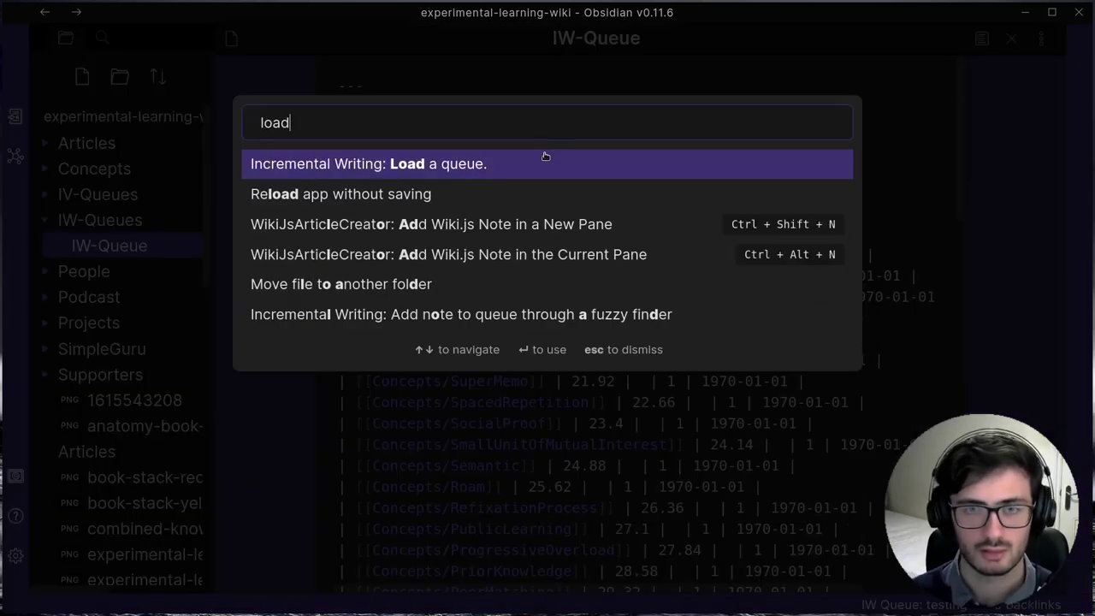
key("Return")
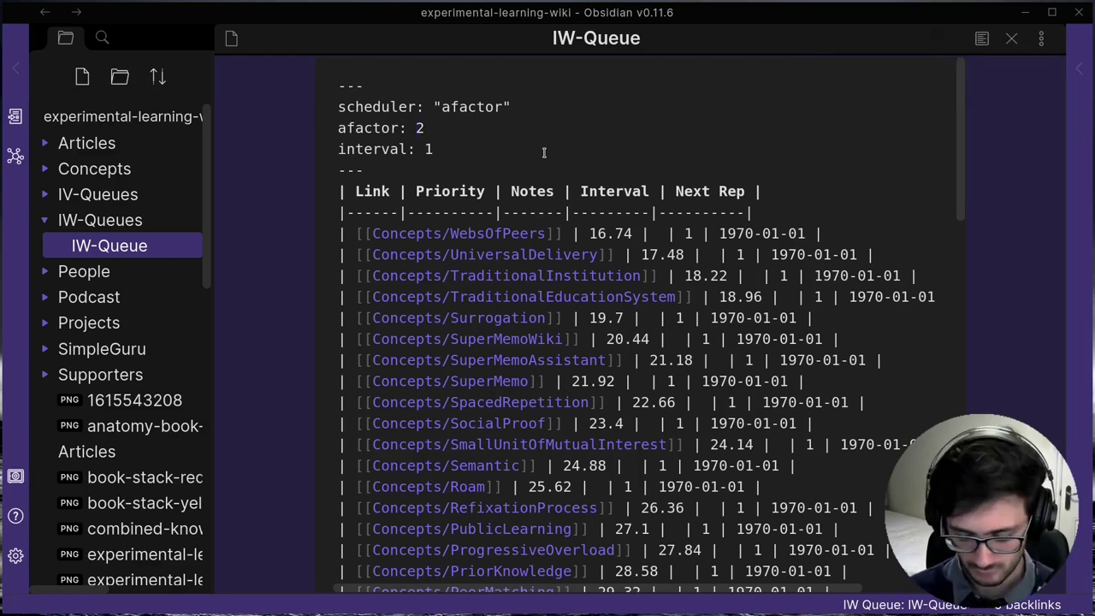
key("ctrl+shift+n")
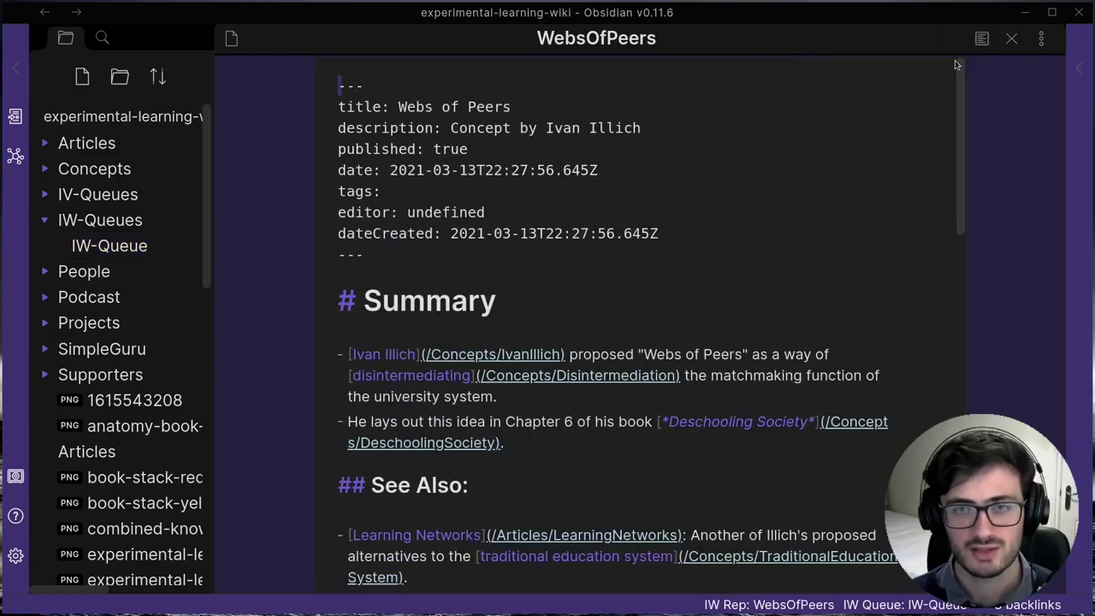
Inspect the WebsOfPeers note's front matter, Summary heading and Ivan Illich link.
left_click_drag(454, 87, 620, 272)
left_click_drag(958, 124, 957, 205)
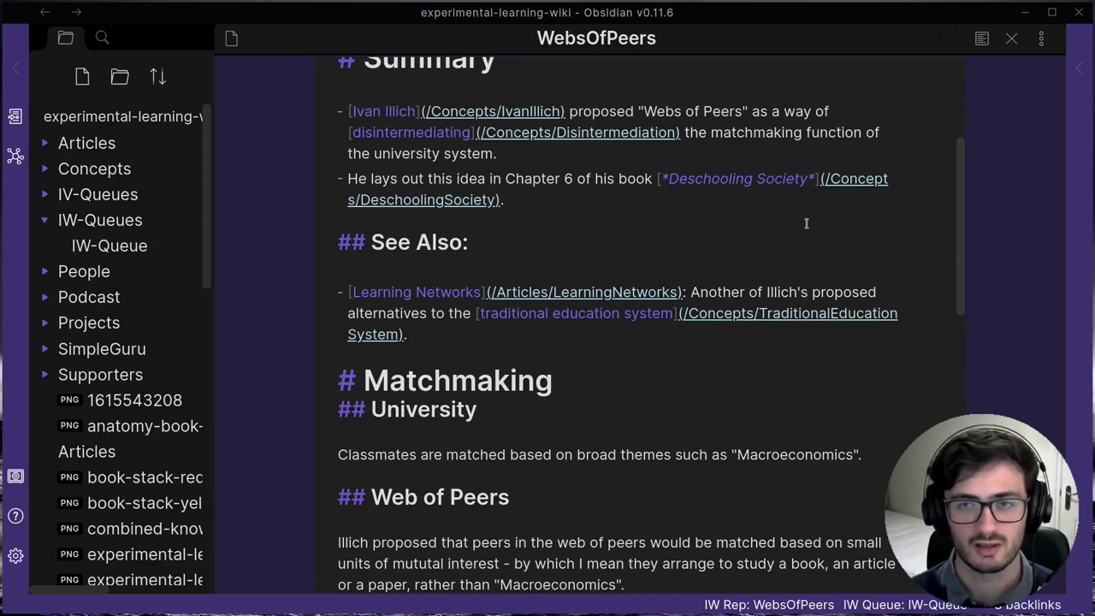
scroll(770, 214, "up", 2)
left_click(500, 202)
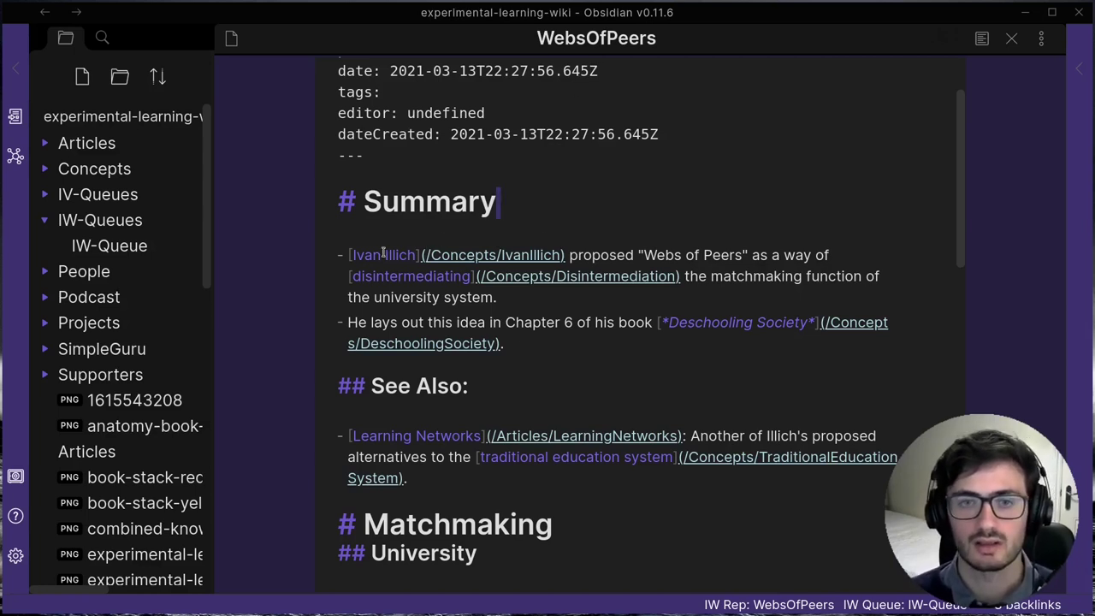
left_click_drag(372, 254, 574, 254)
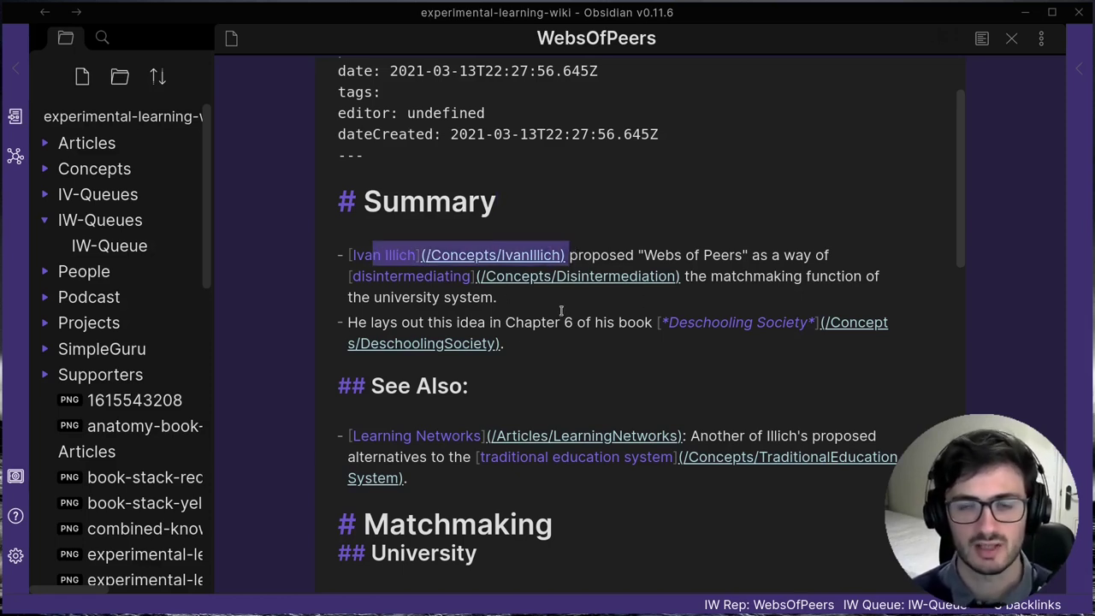
left_click(597, 272)
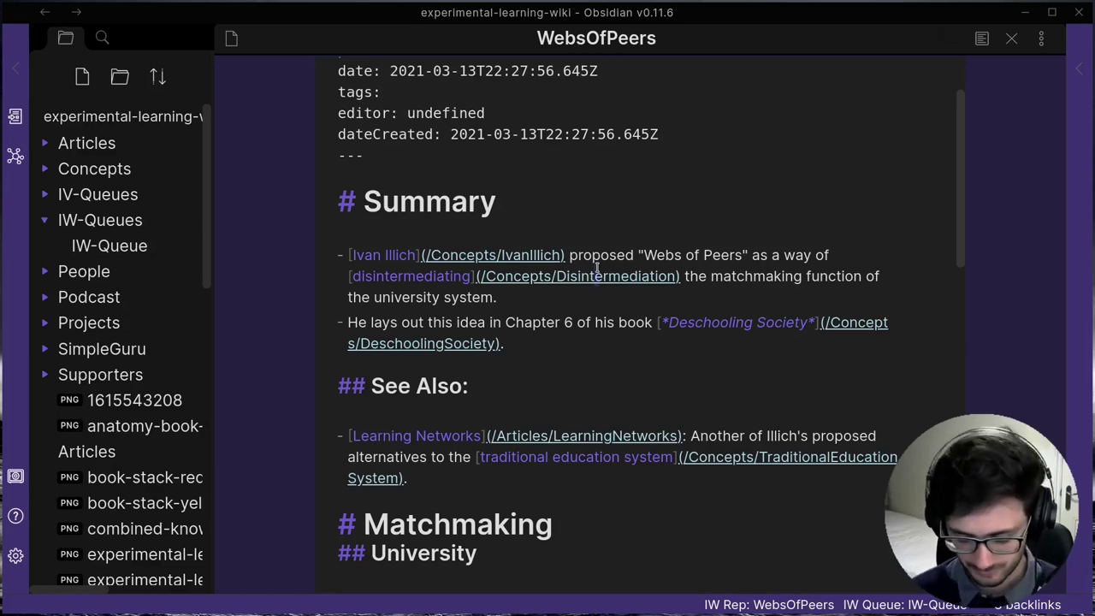
Add the links within the WebsOfPeers note to a new links queue.
key("ctrl+p")
type("Incre")
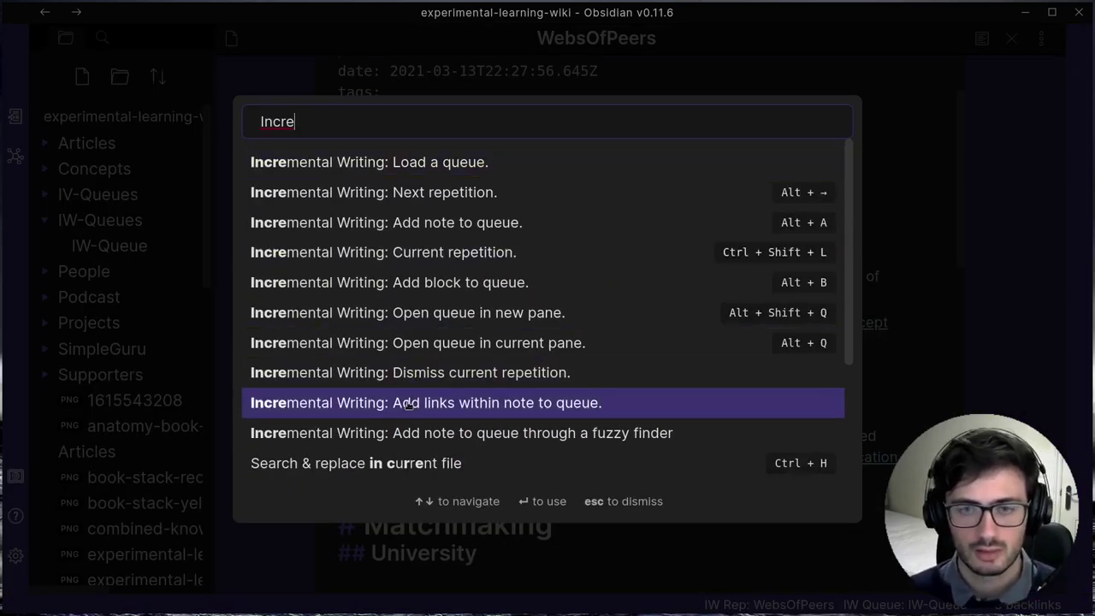
left_click(502, 411)
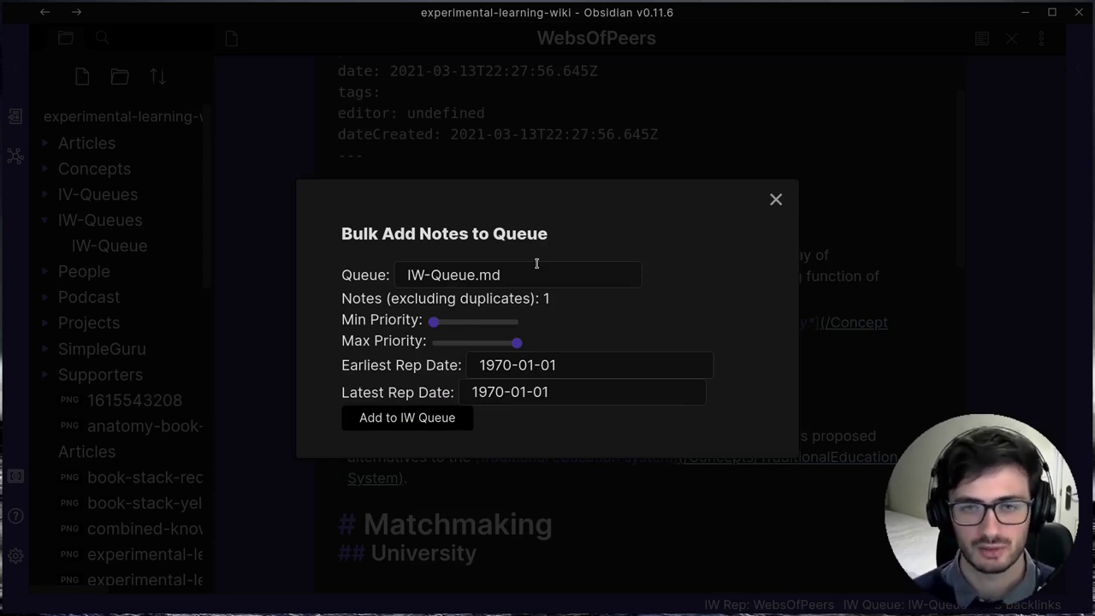
key("Return")
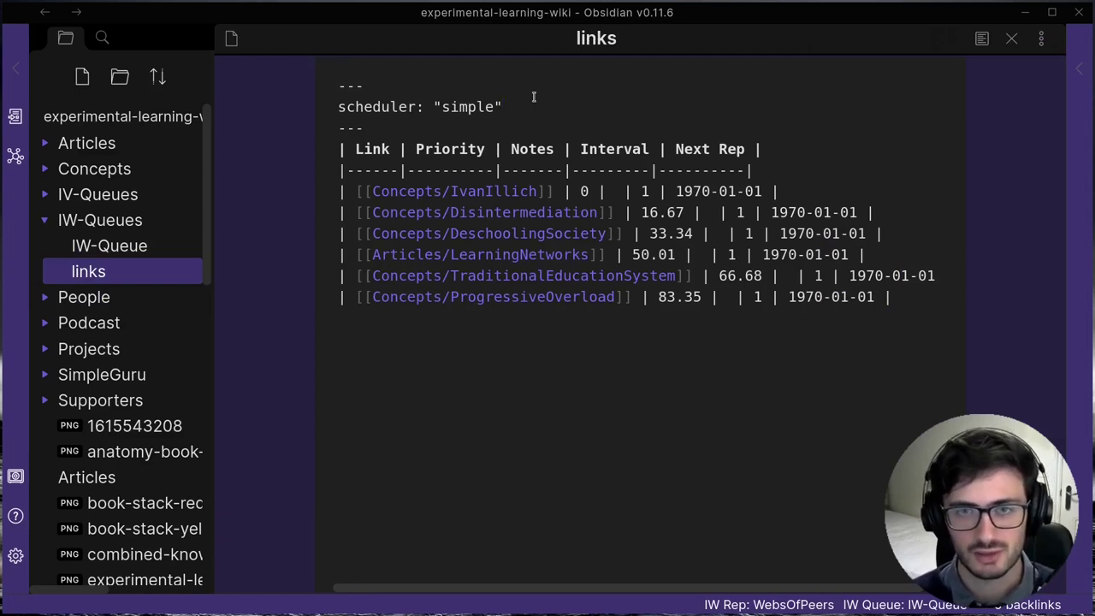
Check the links queue's simple scheduler and advance to the next repetition, Disintermediation.
left_click_drag(502, 103, 338, 104)
key("ctrl+shift+n")
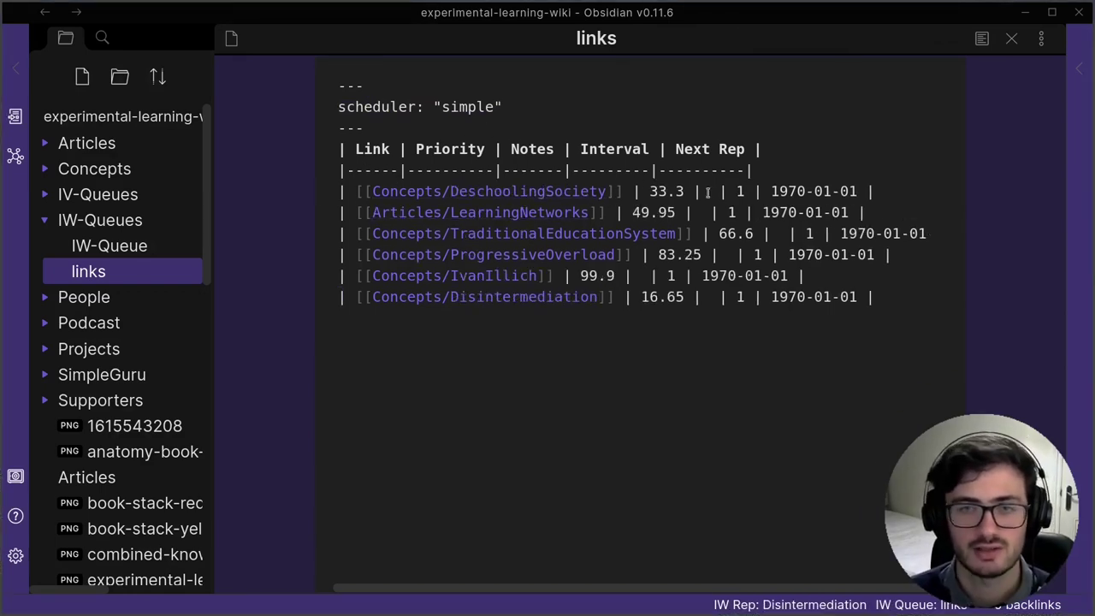
left_click_drag(697, 191, 373, 192)
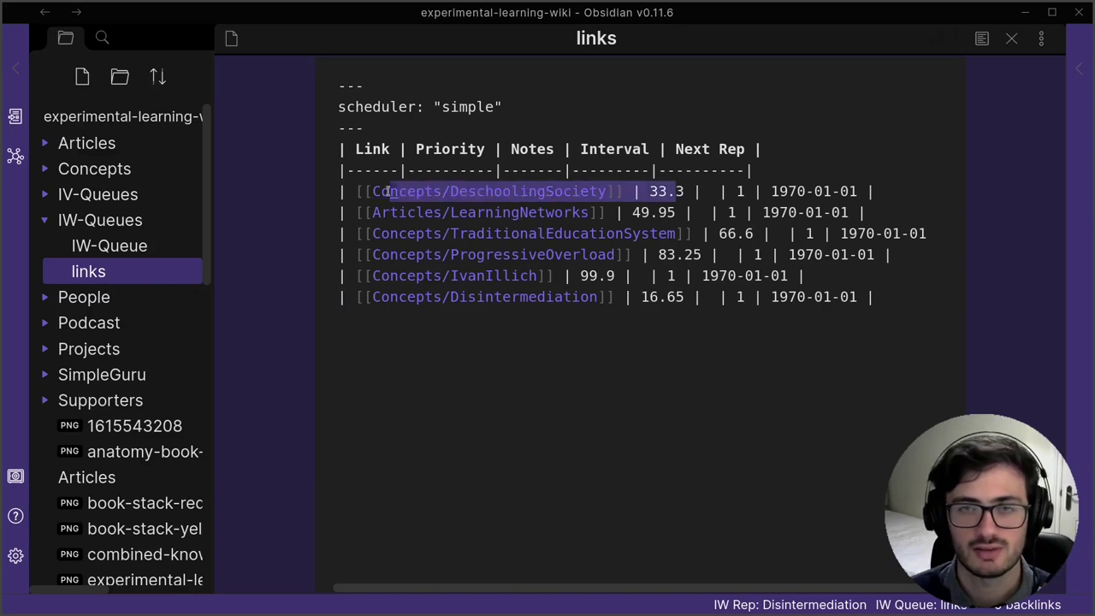
right_click(92, 274)
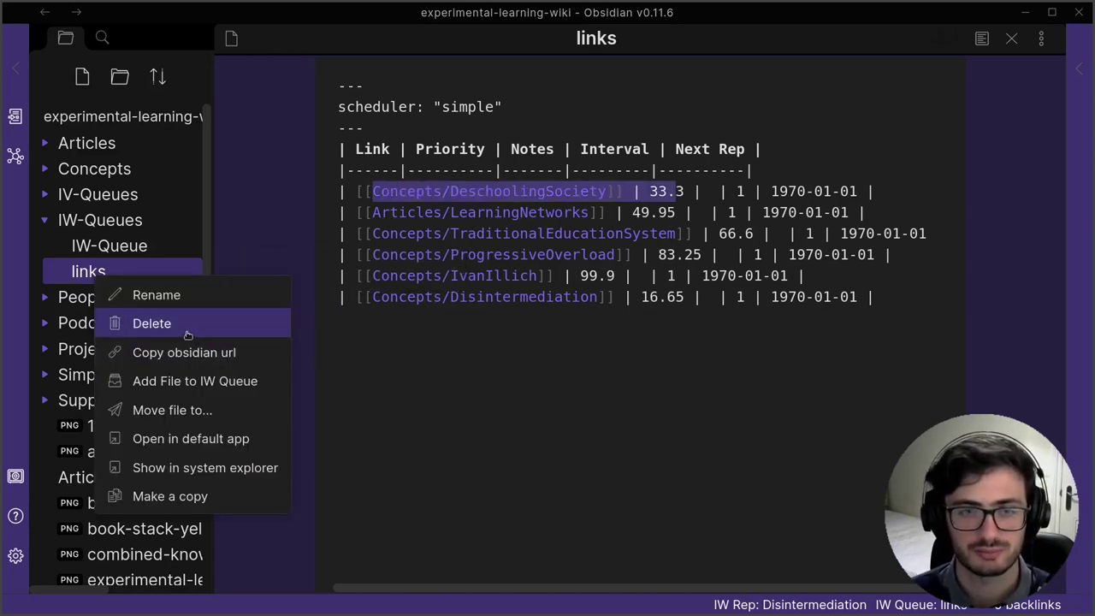